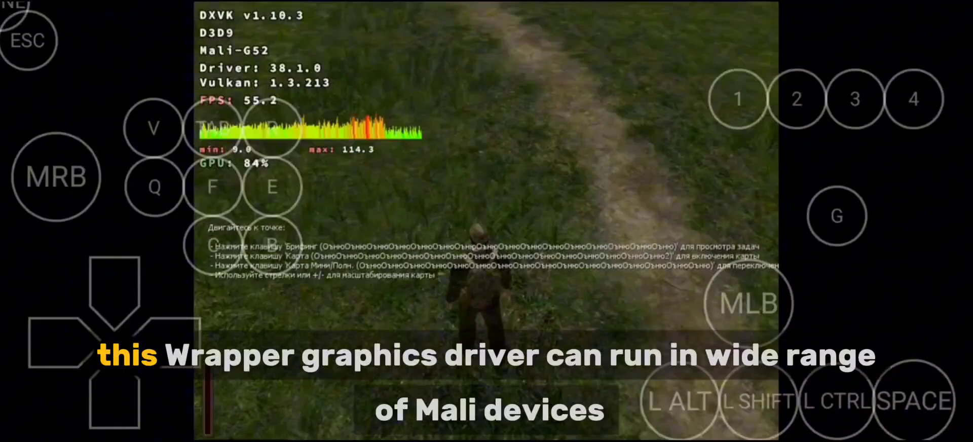
# Step: Bring up the Winlator side menu over the game to exit the running session
pyautogui.press('Escape')
pyautogui.press('Escape')
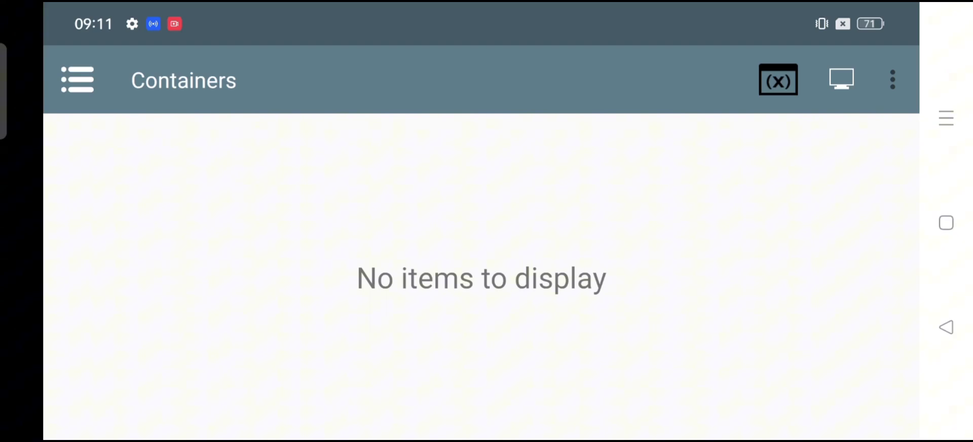
# Step: Add a new container from the overflow menu and scroll down the New Container form
pyautogui.click(895, 90)
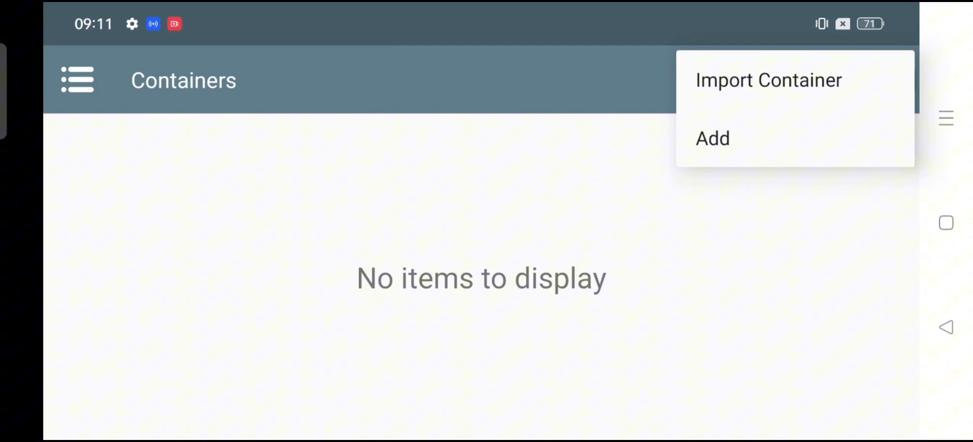
pyautogui.click(799, 145)
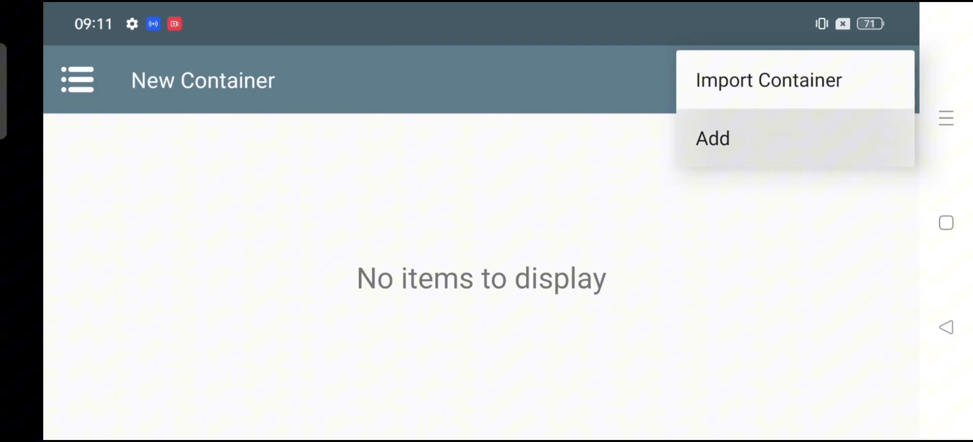
pyautogui.moveTo(738, 333); pyautogui.dragTo(808, 228)
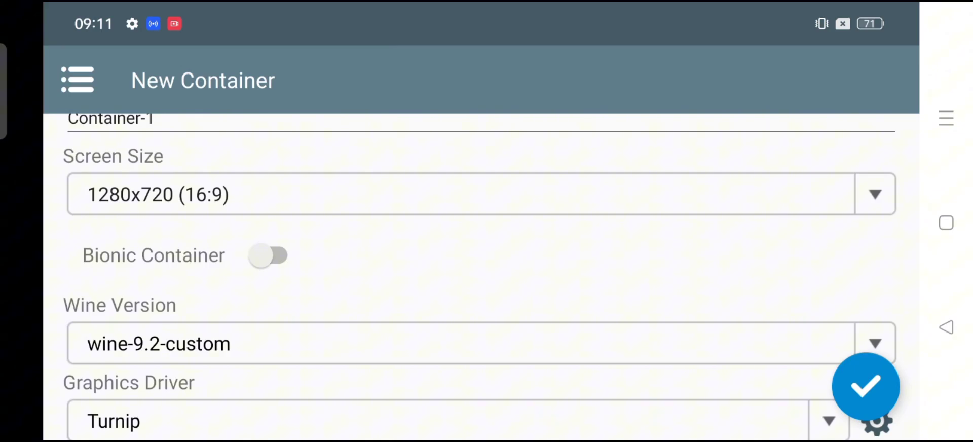
pyautogui.moveTo(742, 240); pyautogui.dragTo(760, 209)
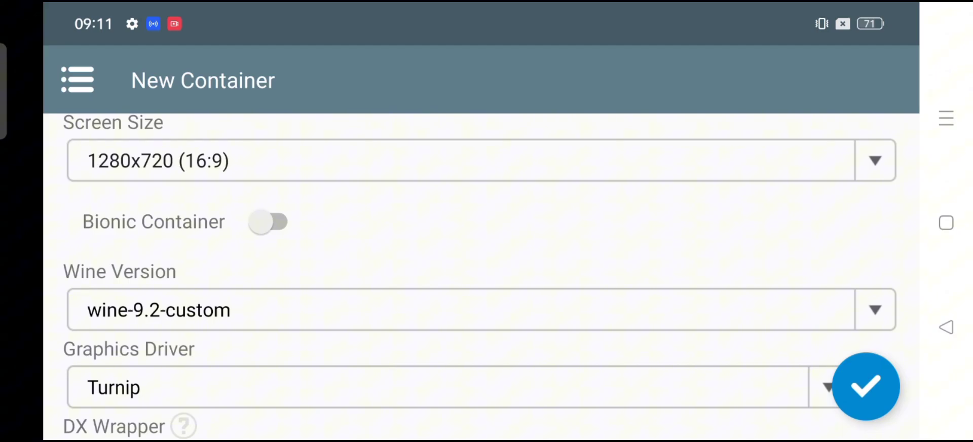
# Step: Turn on Bionic Container and switch the graphics driver from Turnip to Wrapper
pyautogui.click(269, 222)
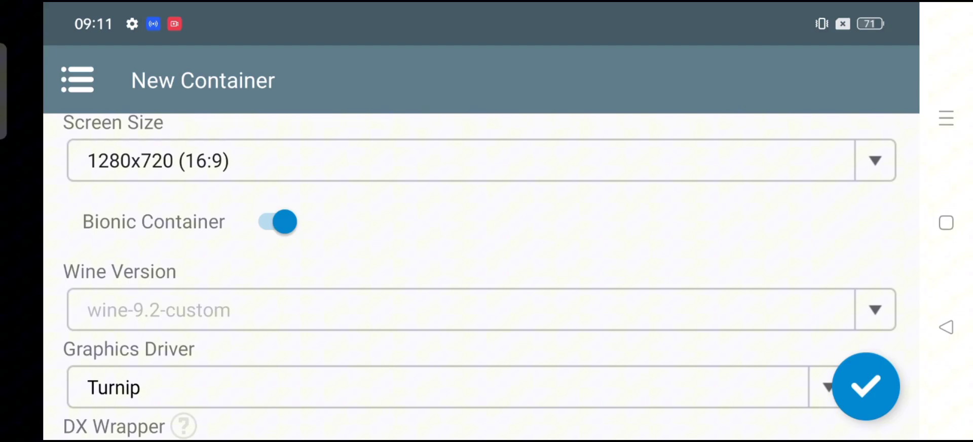
pyautogui.moveTo(746, 255); pyautogui.dragTo(801, 150)
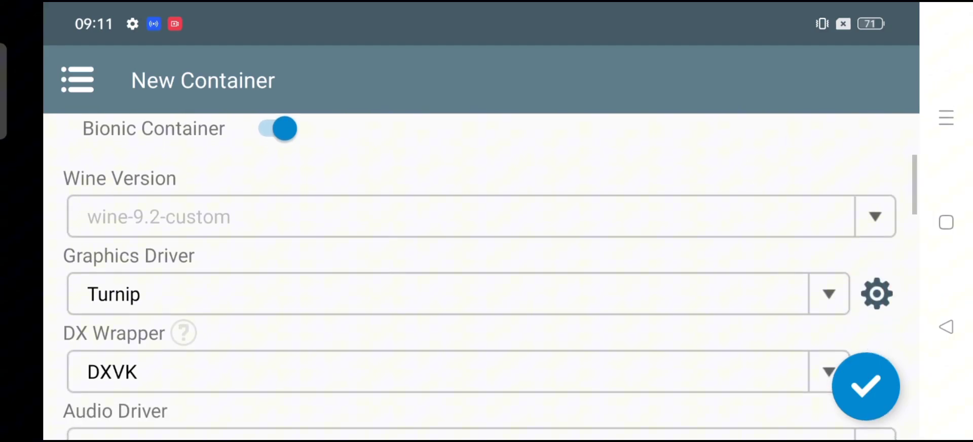
pyautogui.moveTo(838, 197); pyautogui.dragTo(854, 148)
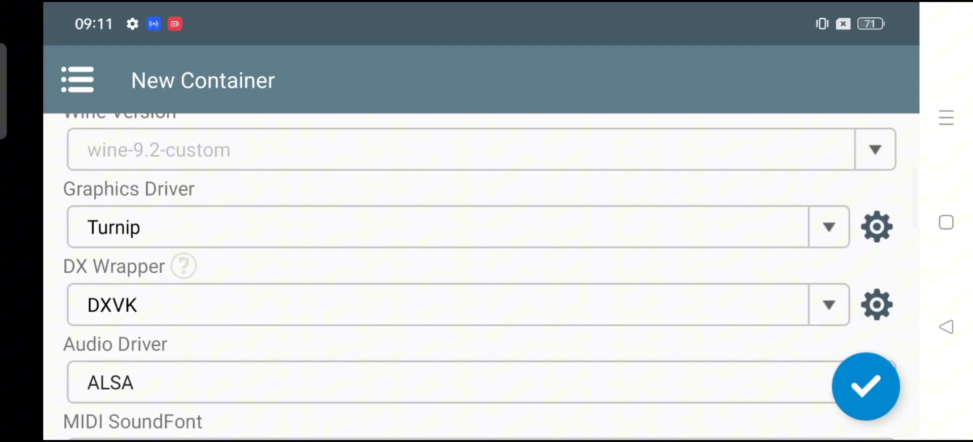
pyautogui.click(446, 227)
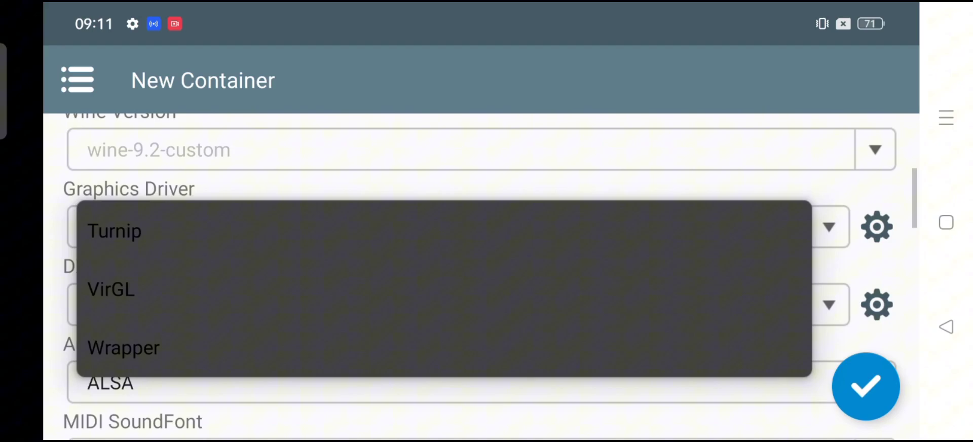
pyautogui.click(393, 346)
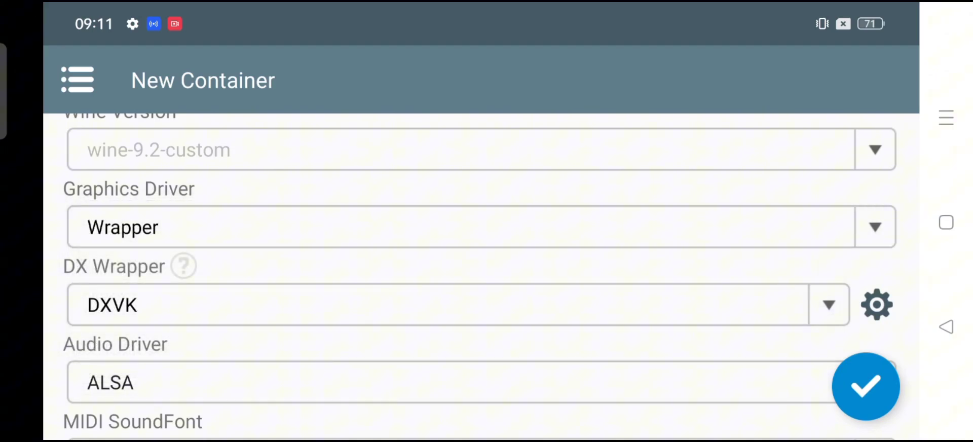
pyautogui.moveTo(721, 263); pyautogui.dragTo(750, 184)
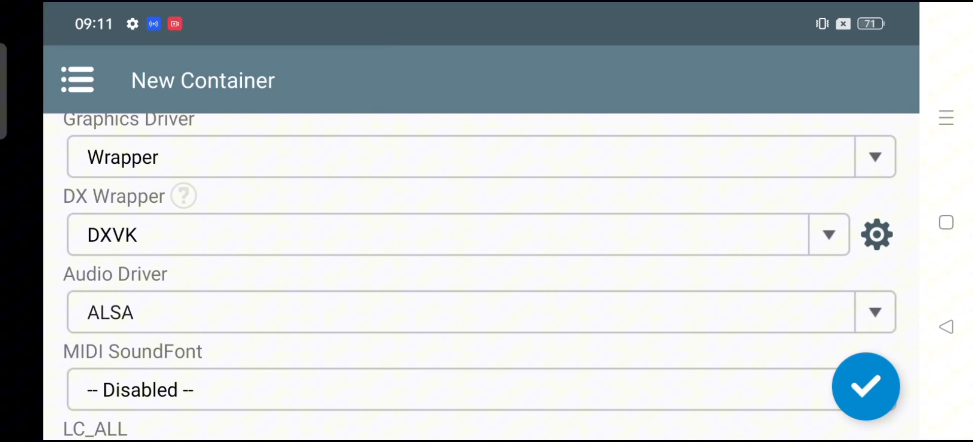
# Step: Set DXVK version 1.10.1 in the DXVK Configuration and confirm with OK
pyautogui.click(876, 234)
pyautogui.click(510, 180)
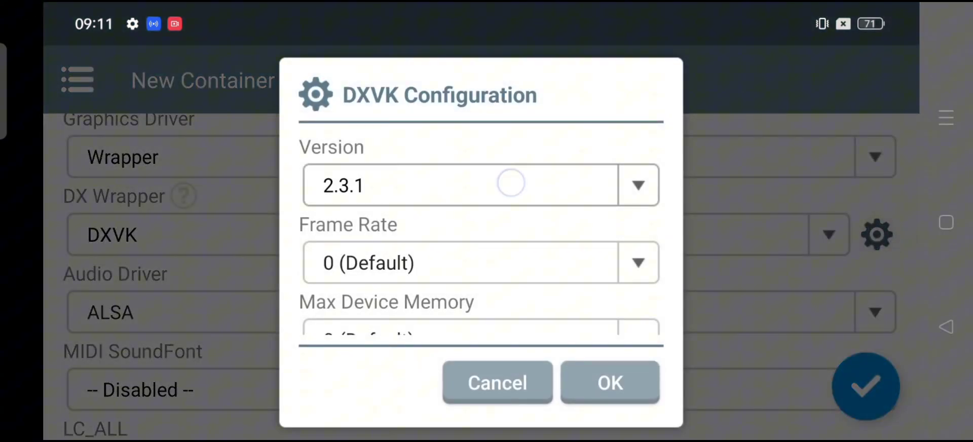
pyautogui.moveTo(504, 127); pyautogui.dragTo(512, 379)
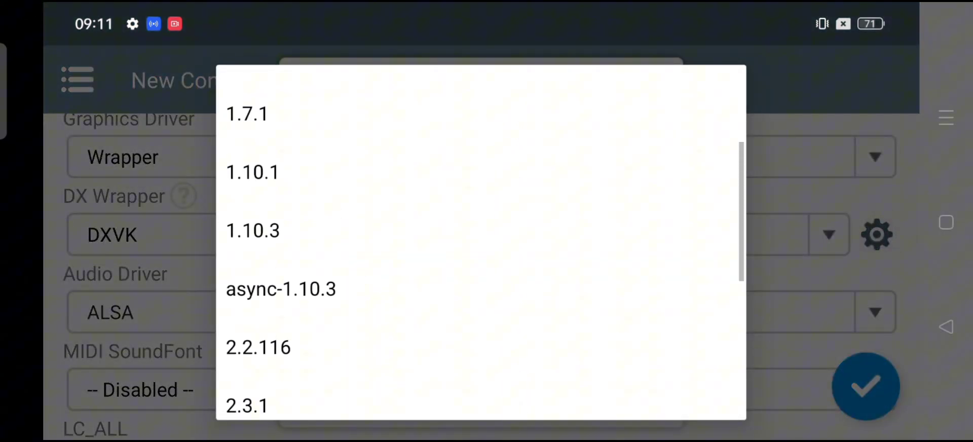
pyautogui.click(444, 170)
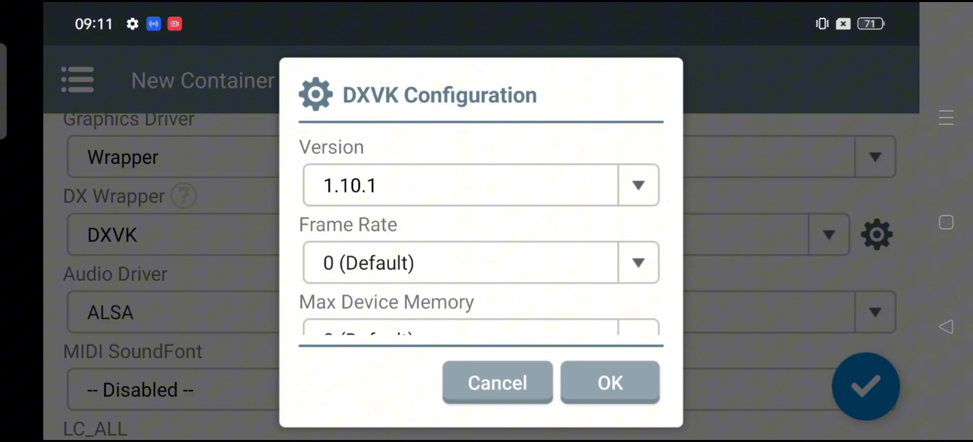
pyautogui.click(568, 186)
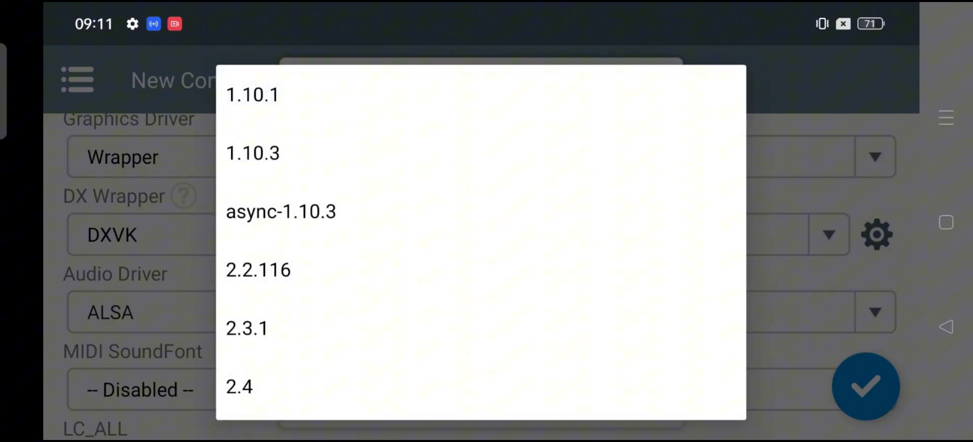
pyautogui.click(251, 95)
pyautogui.click(605, 370)
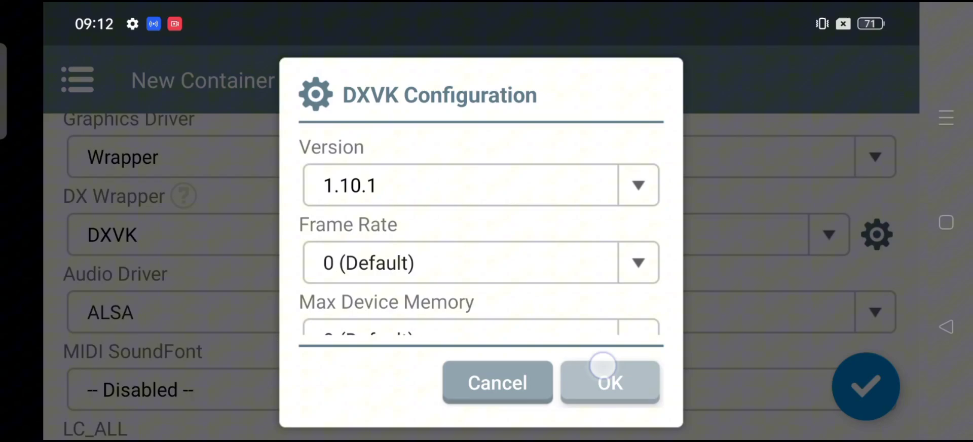
pyautogui.moveTo(643, 389); pyautogui.dragTo(736, 326)
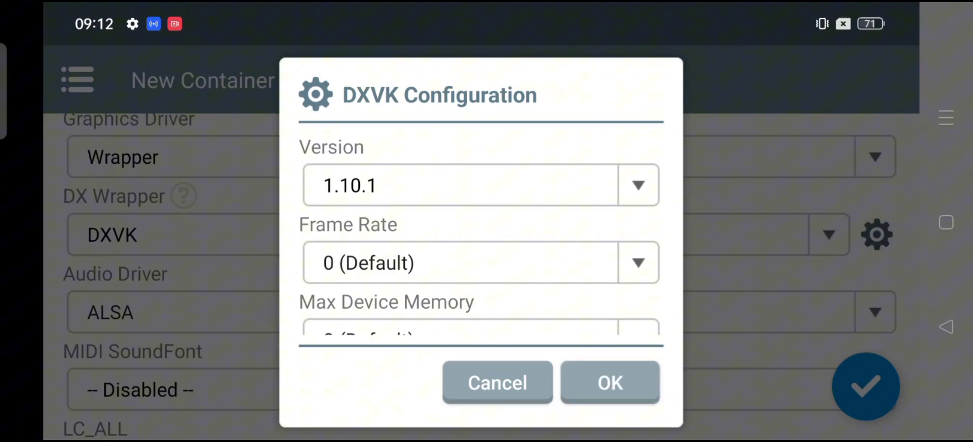
pyautogui.click(614, 382)
pyautogui.moveTo(539, 319); pyautogui.dragTo(634, 116)
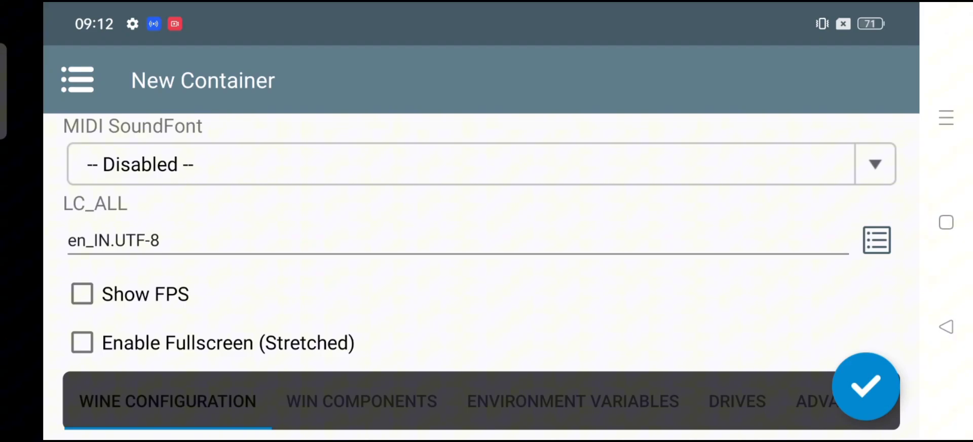
# Step: Create the Bionic container with Wrapper and DXVK 1.10.1 settings
pyautogui.click(866, 386)
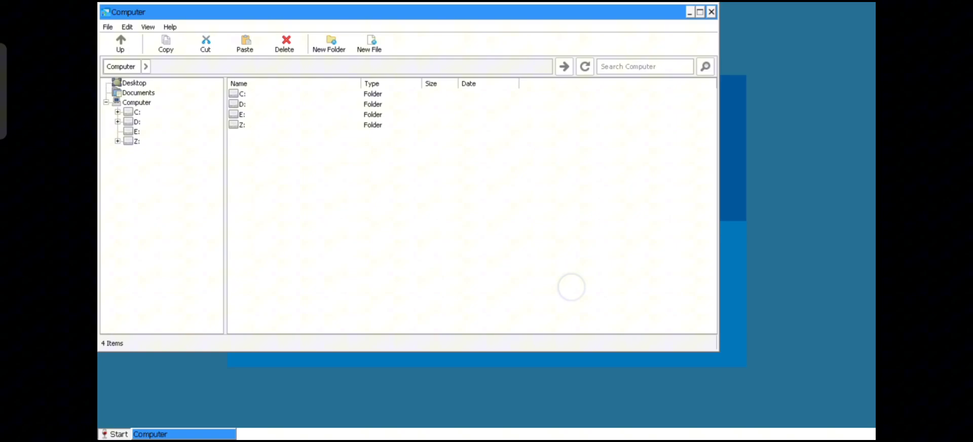
# Step: Launch Test Direct3D from Start > System Tools to show the DXVK overlay
pyautogui.click(114, 434)
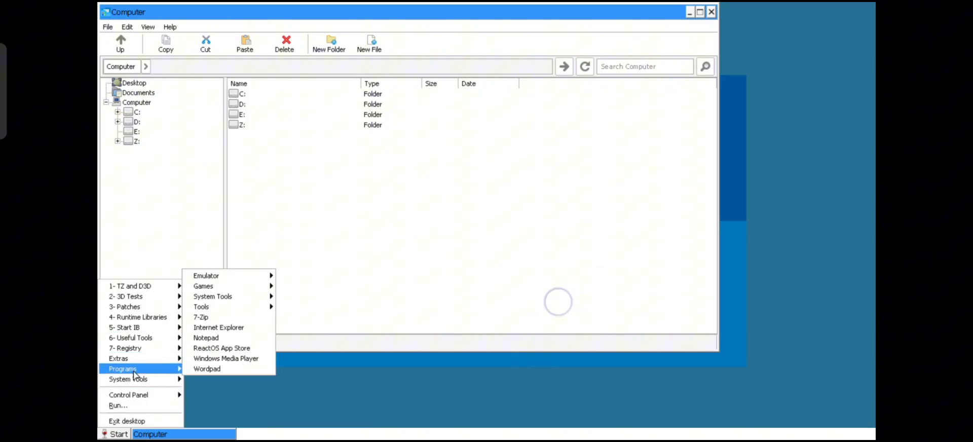
pyautogui.moveTo(152, 379)
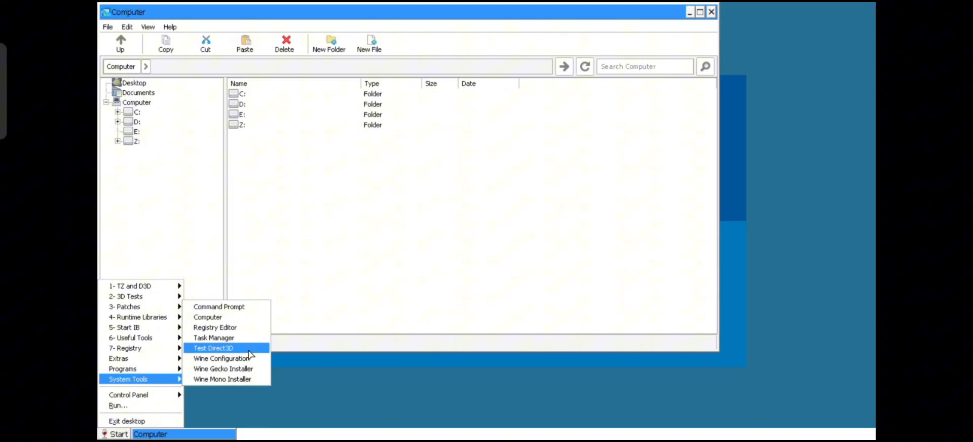
pyautogui.click(248, 348)
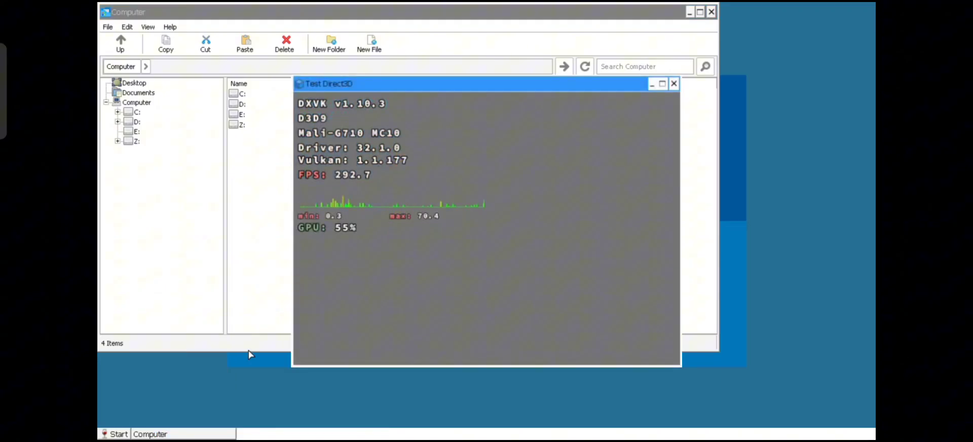